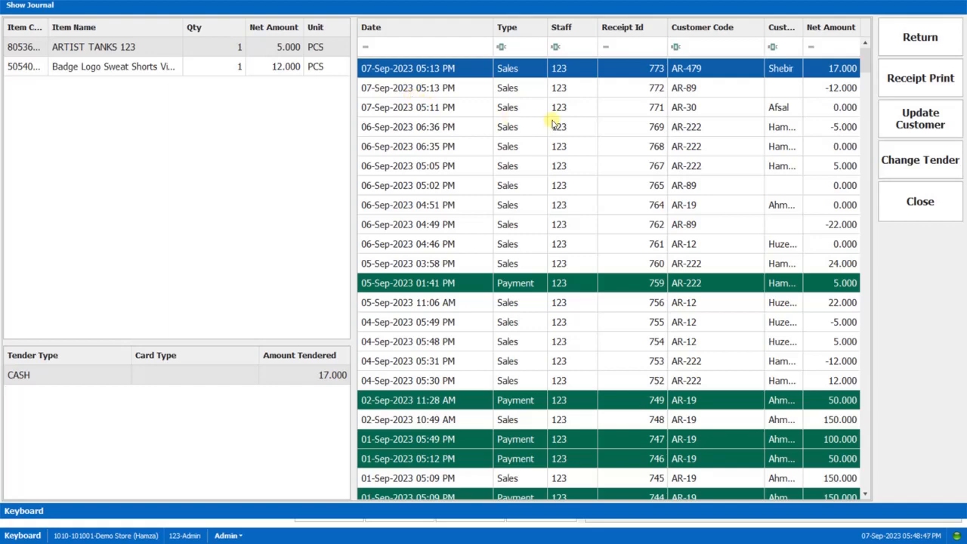
Return both items, ARTIST TANKS 123 and the Badge Logo Sweat Shorts, from the selected 17.000 sale in the journal.
left_click(917, 42)
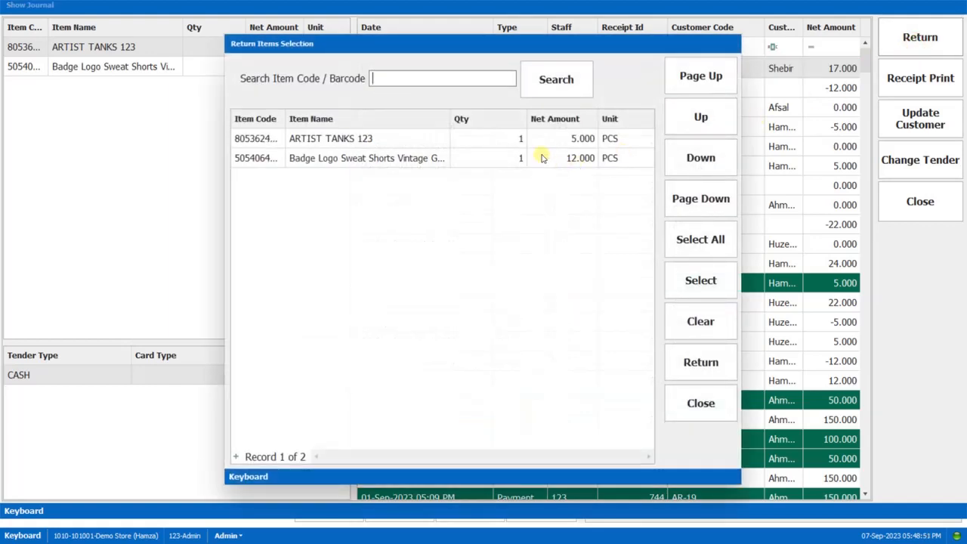
left_click(541, 140)
left_click(544, 156)
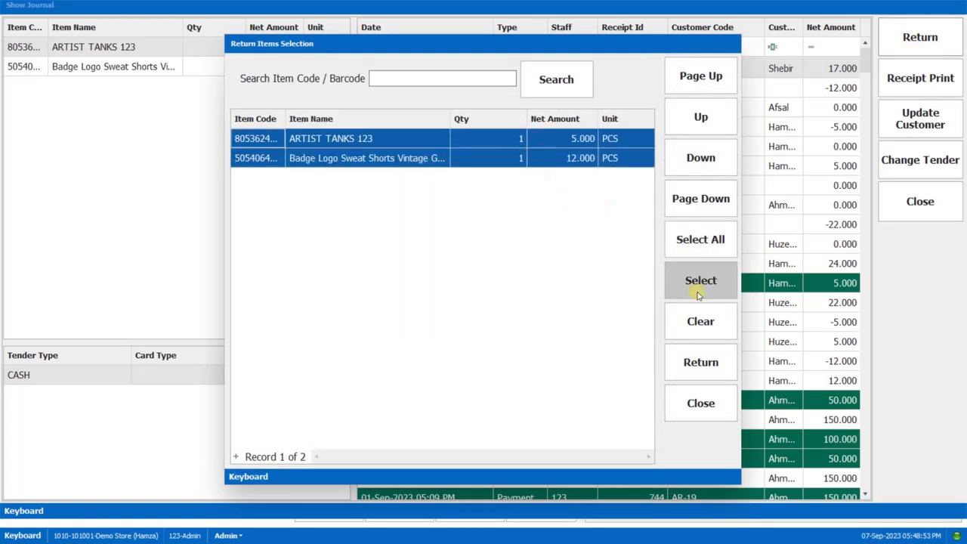
left_click(705, 363)
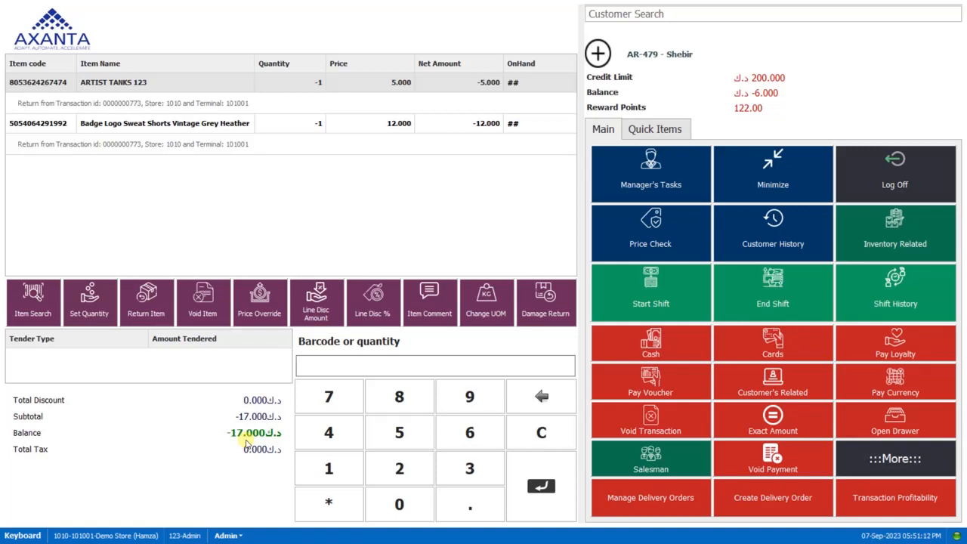
Issue a credit voucher of 17.000 for the returned items.
left_click(889, 464)
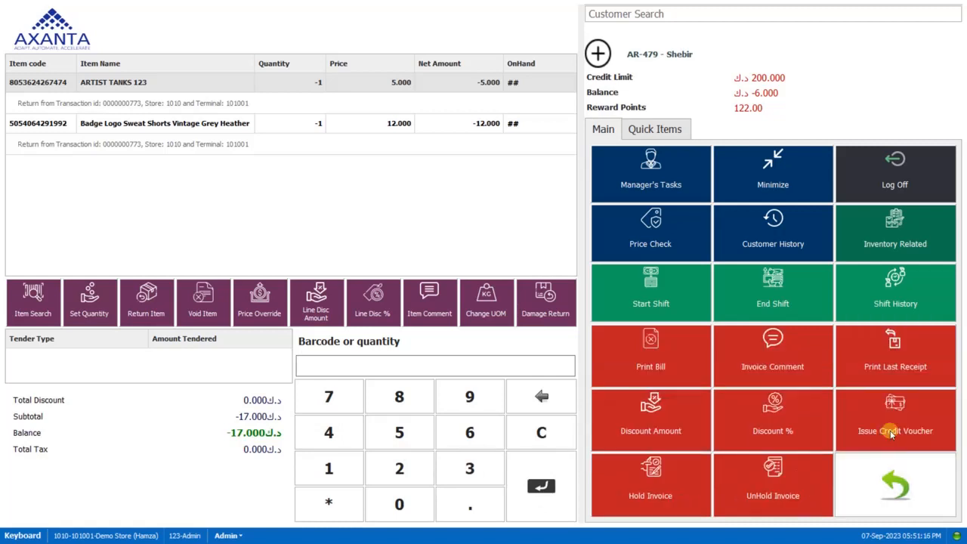
left_click(901, 435)
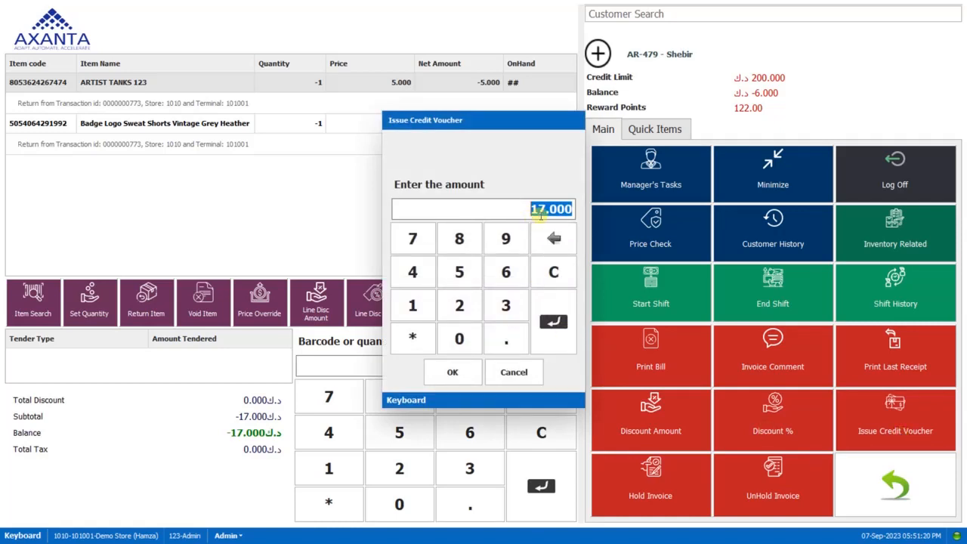
left_click(454, 373)
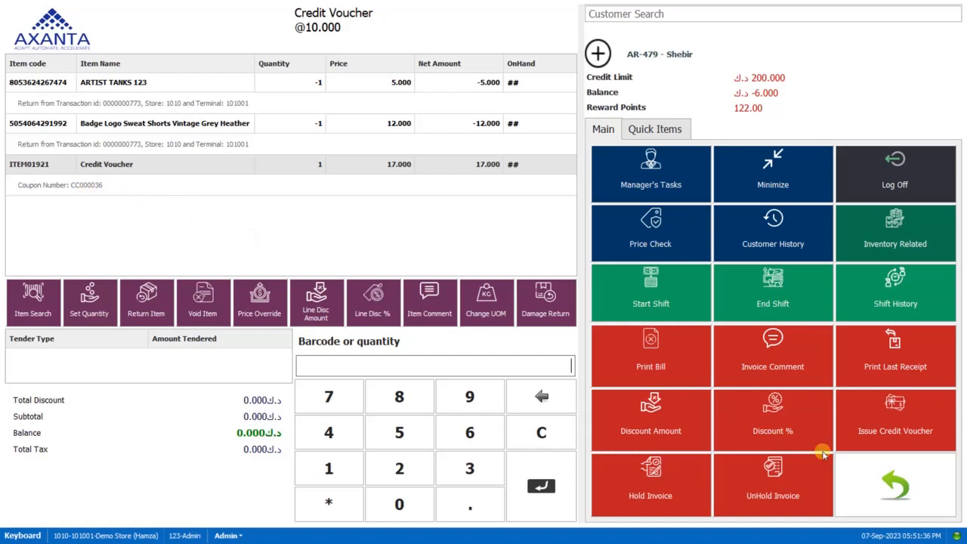
Complete the return transaction with Exact Amount and dismiss saving the receipt printout.
left_click(846, 476)
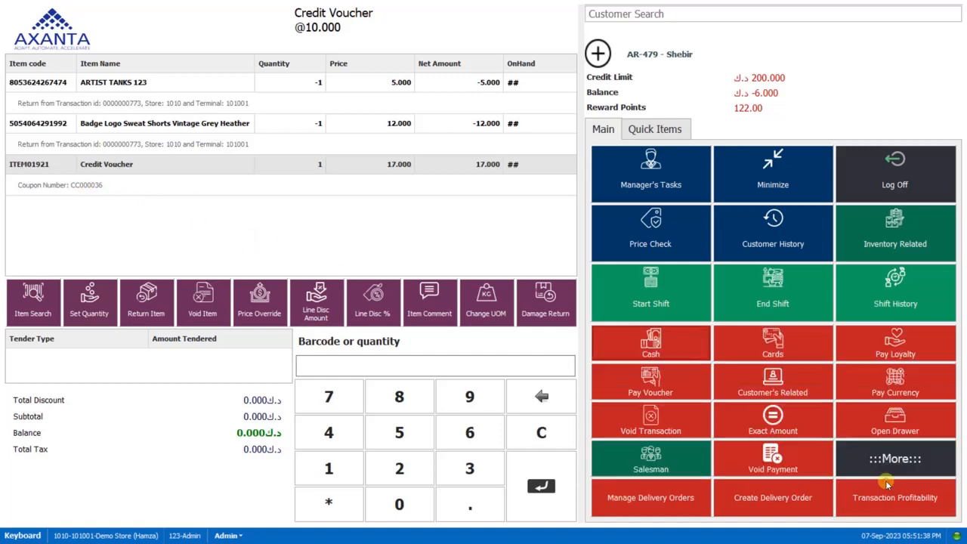
left_click(763, 427)
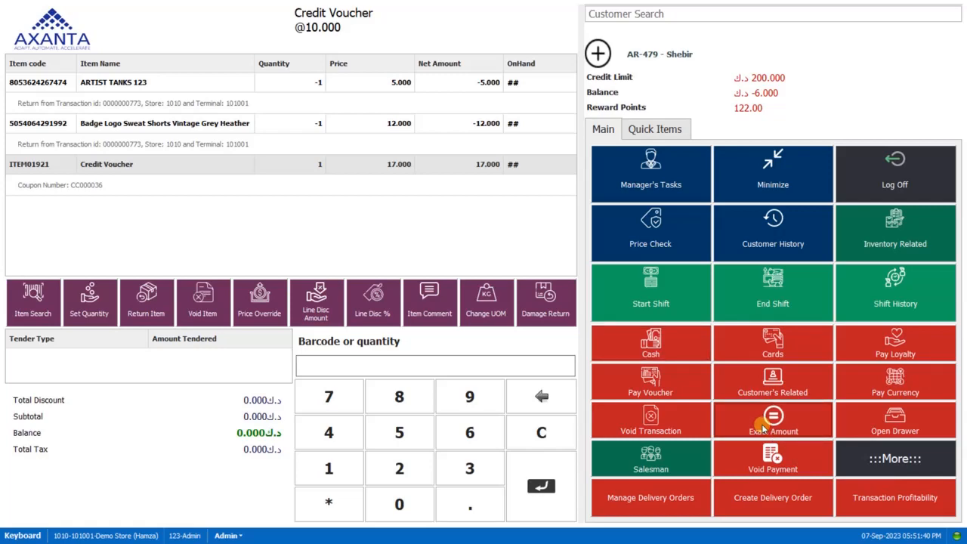
left_click(440, 281)
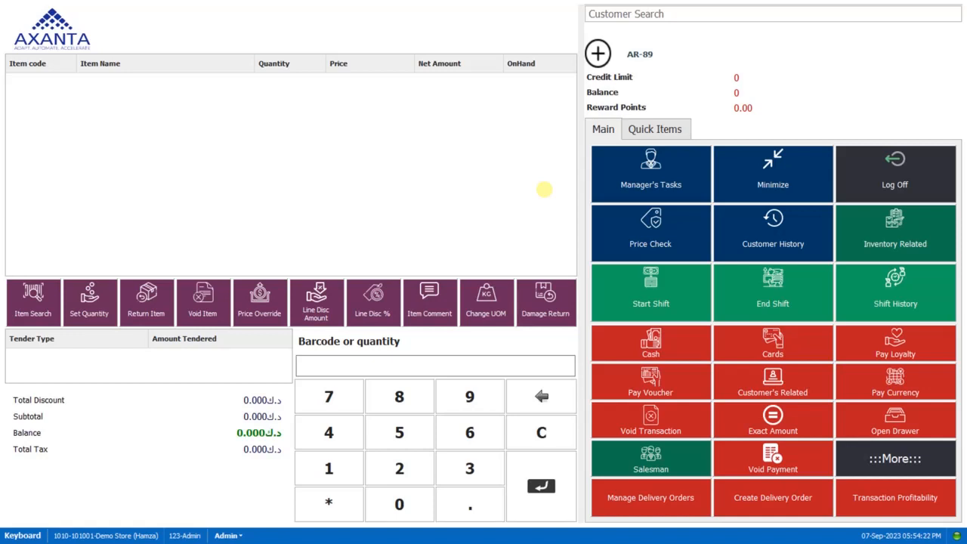
Validate coupon CC000036 as a voucher payment and redeem its full value of 17.
left_click(651, 392)
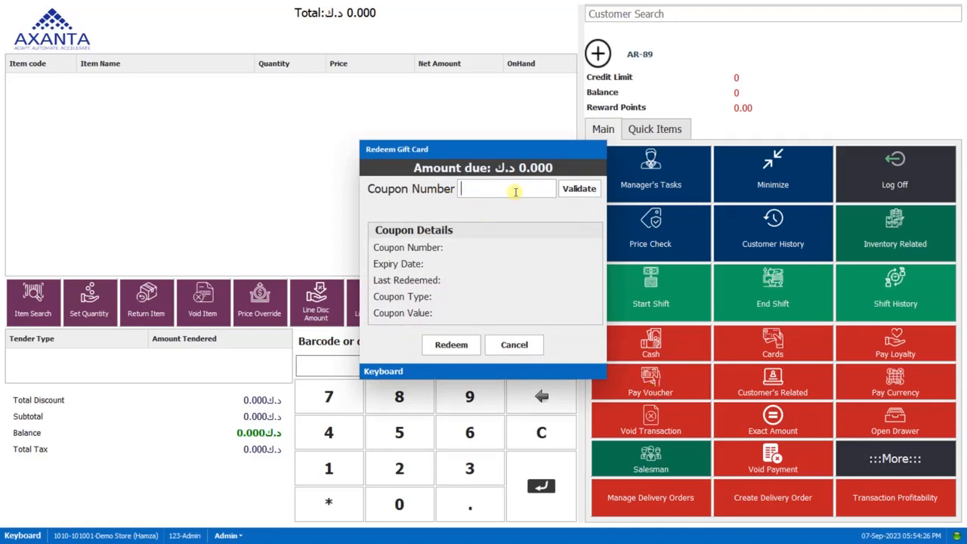
left_click(472, 189)
type("CC0000")
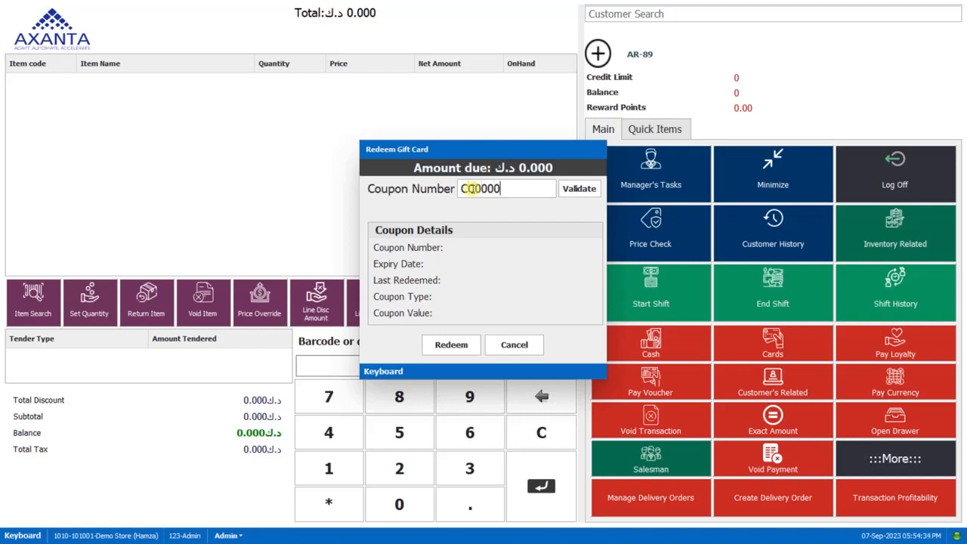
type("36")
left_click(568, 190)
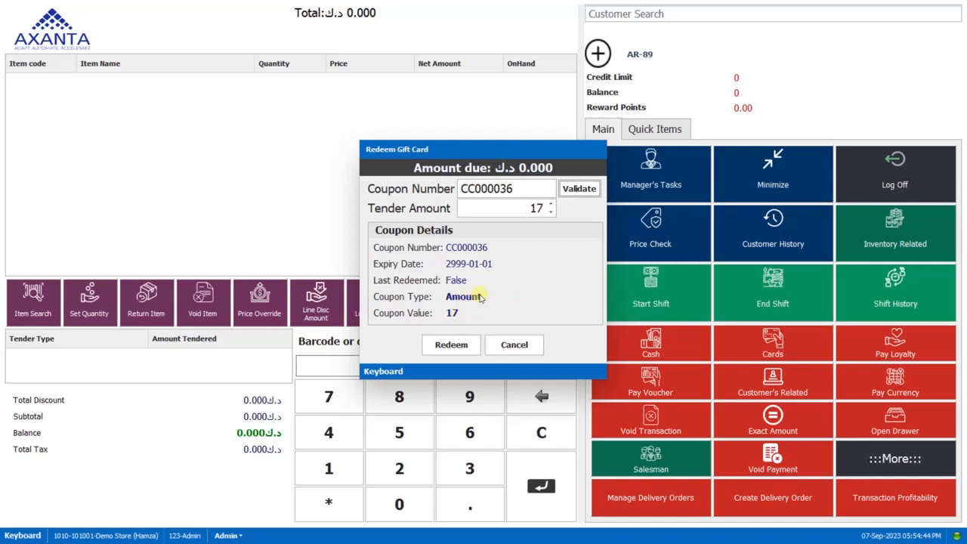
left_click(448, 349)
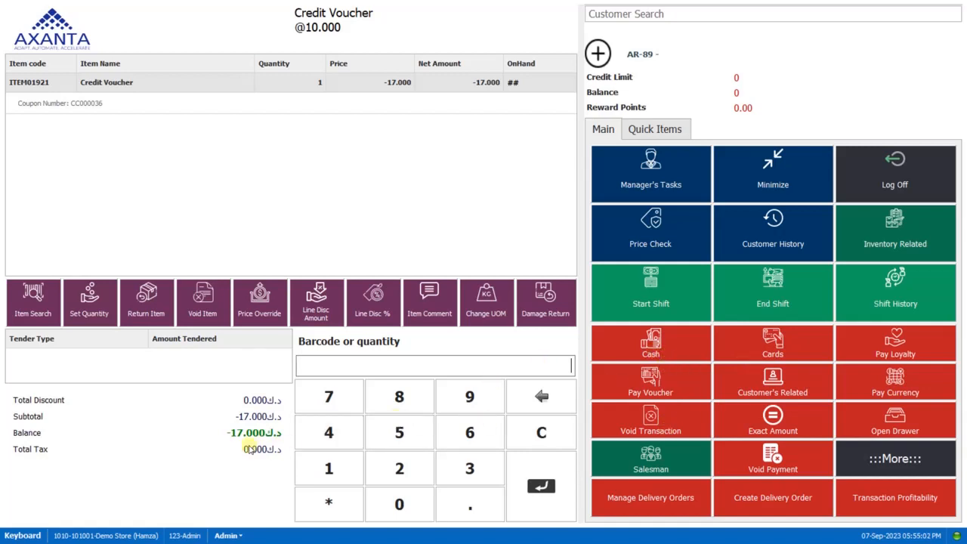
Refund the redeemed voucher's 17.000 in cash and dismiss saving the receipt printout.
left_click(651, 349)
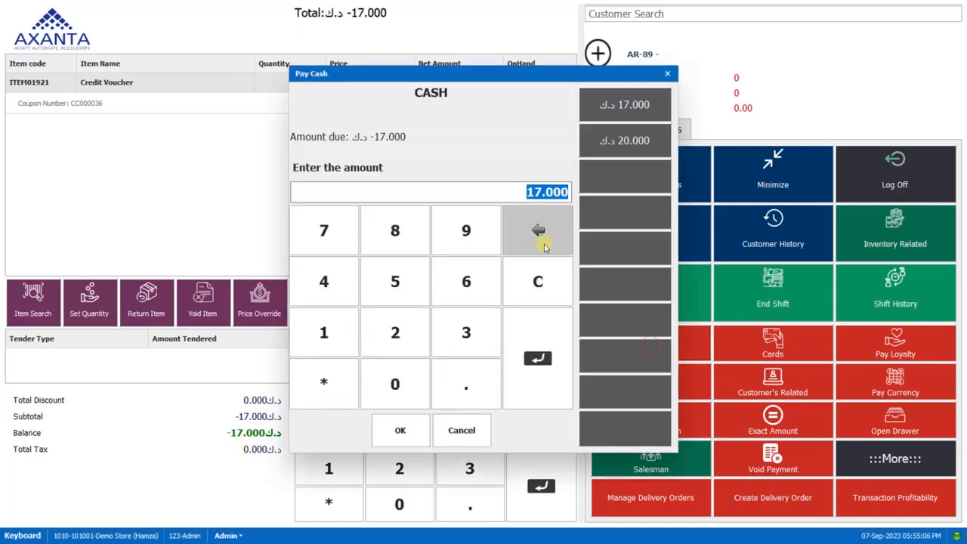
left_click(401, 432)
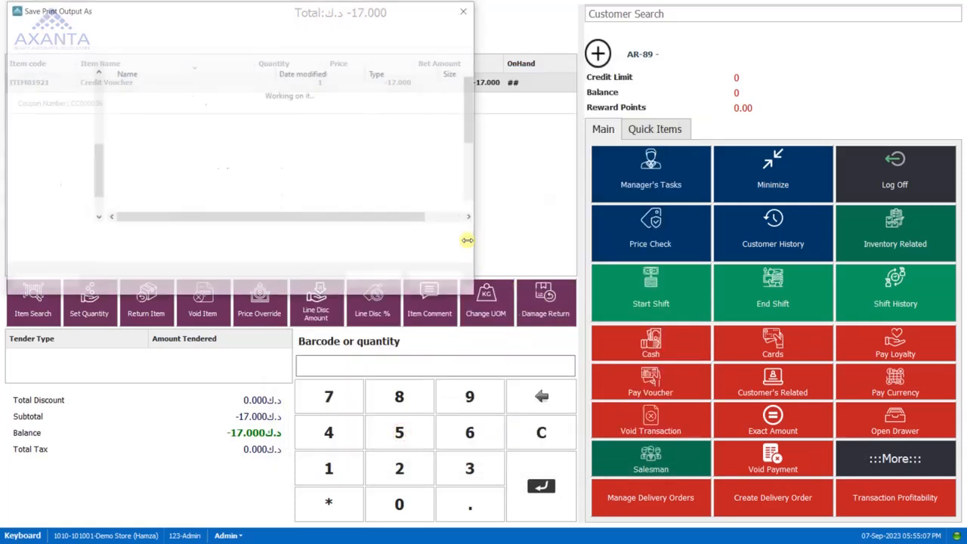
left_click(453, 339)
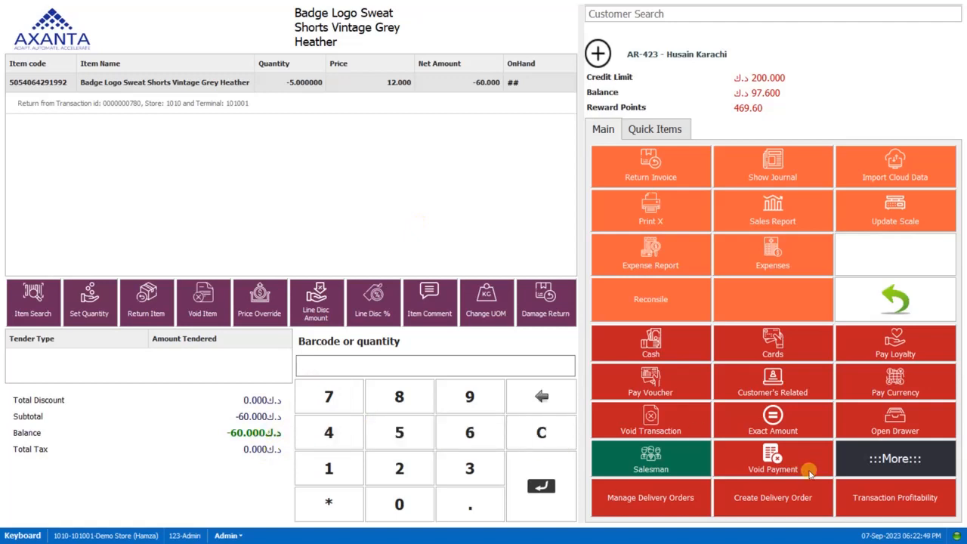
Issue a credit voucher of 60.000 for the five returned Badge Logo Sweat Shorts.
left_click(881, 467)
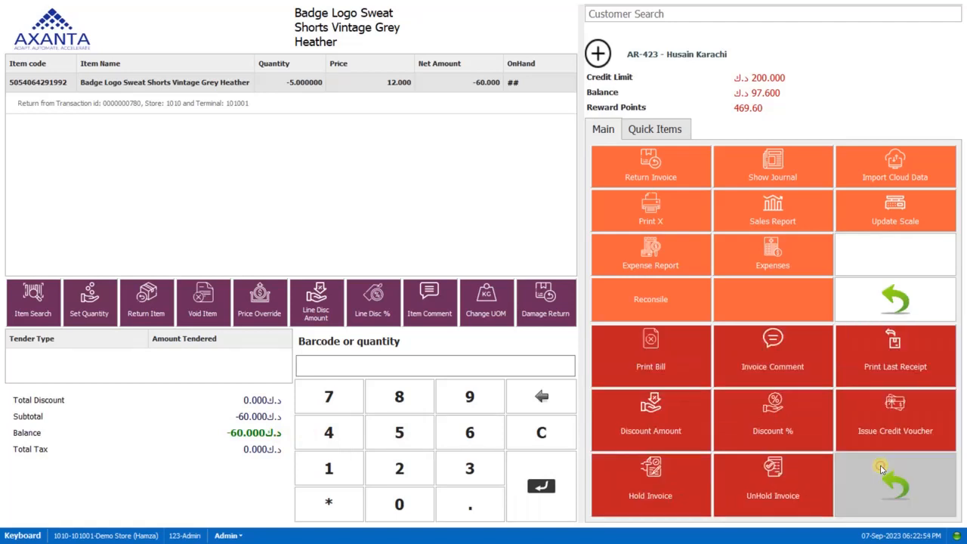
left_click(893, 432)
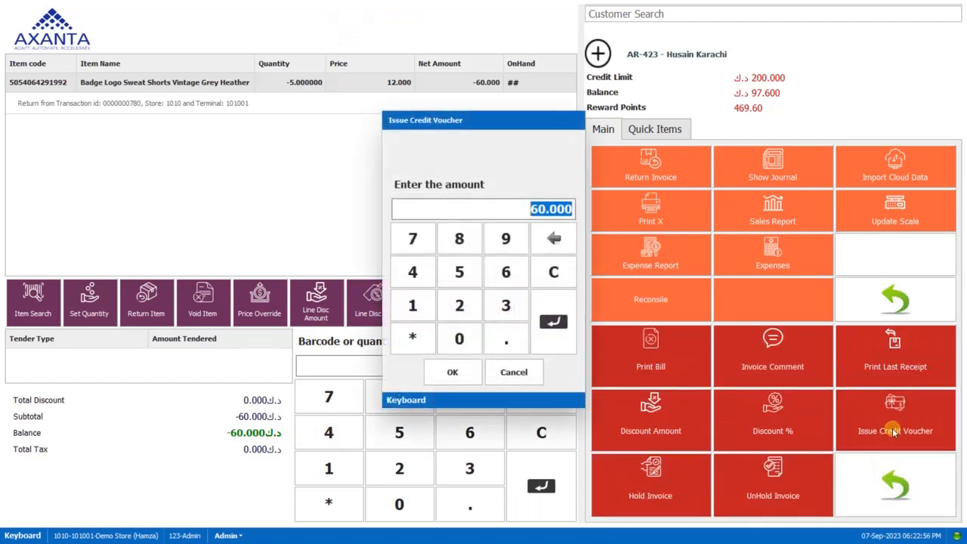
left_click(467, 373)
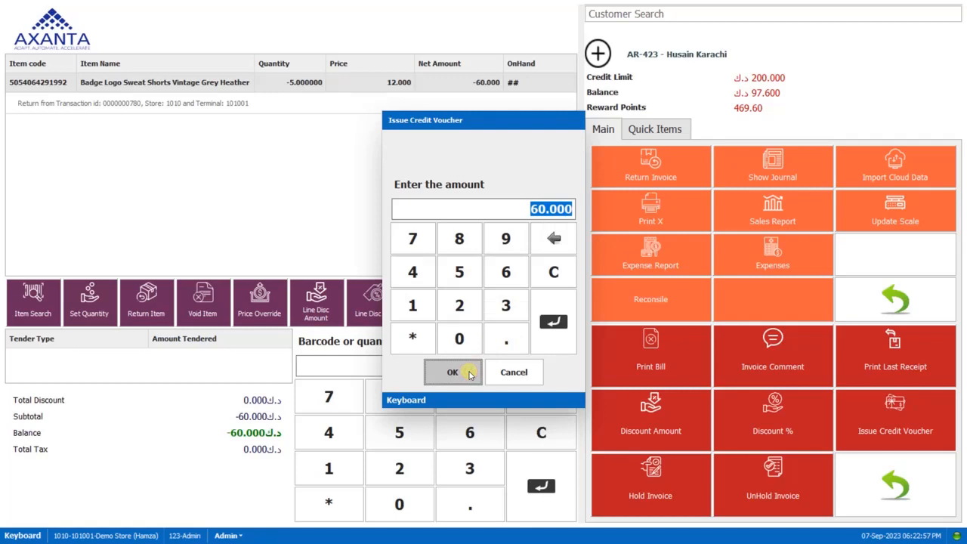
left_click(452, 372)
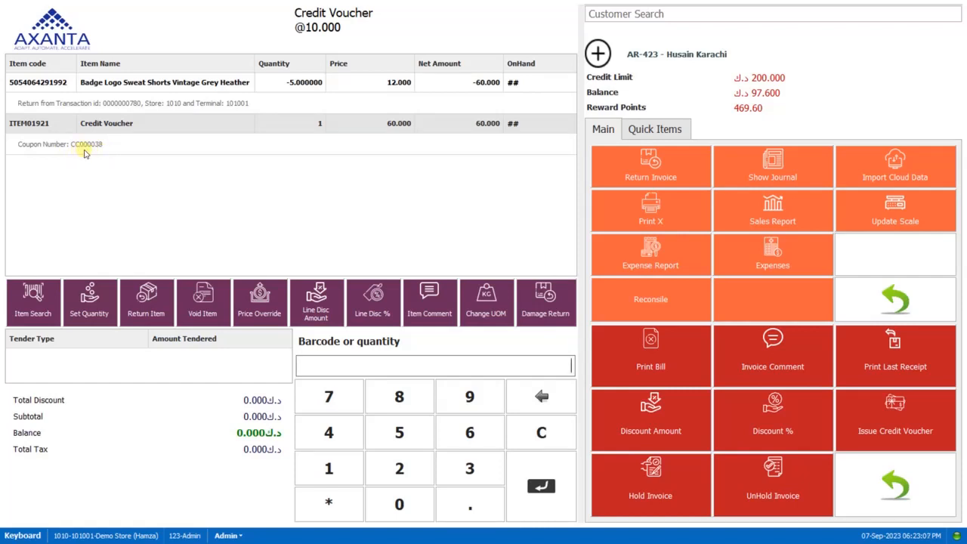
Settle the shorts return with Exact Amount and cancel saving the receipt as a PDF.
left_click(856, 487)
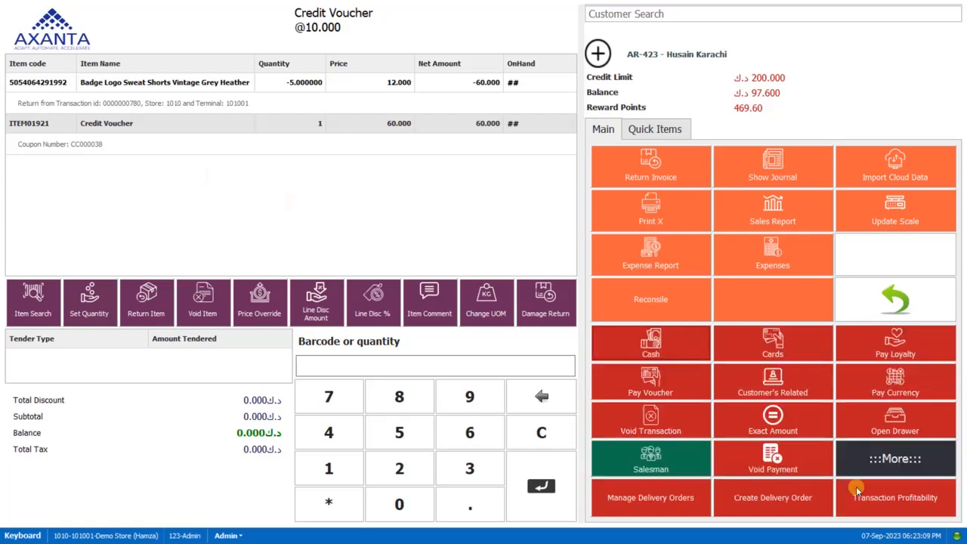
left_click(772, 428)
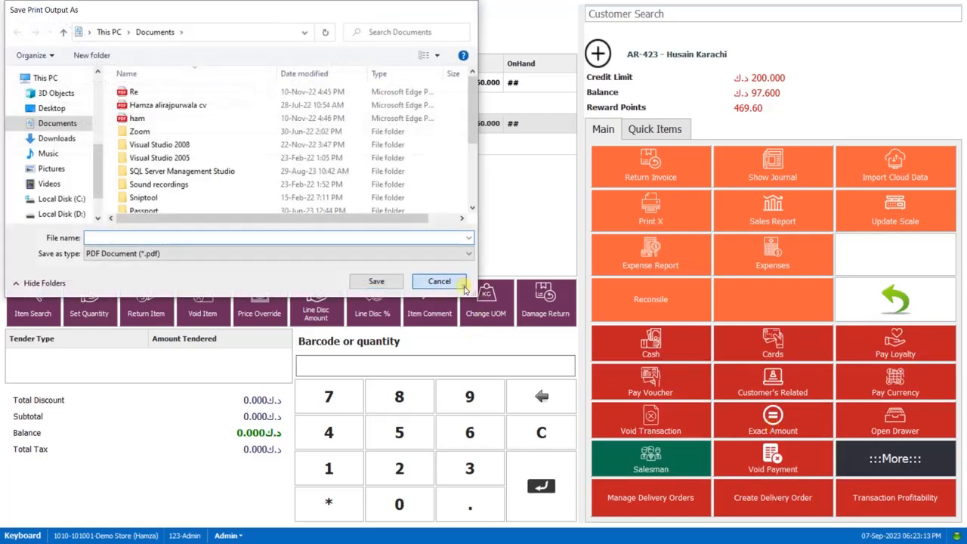
left_click(495, 281)
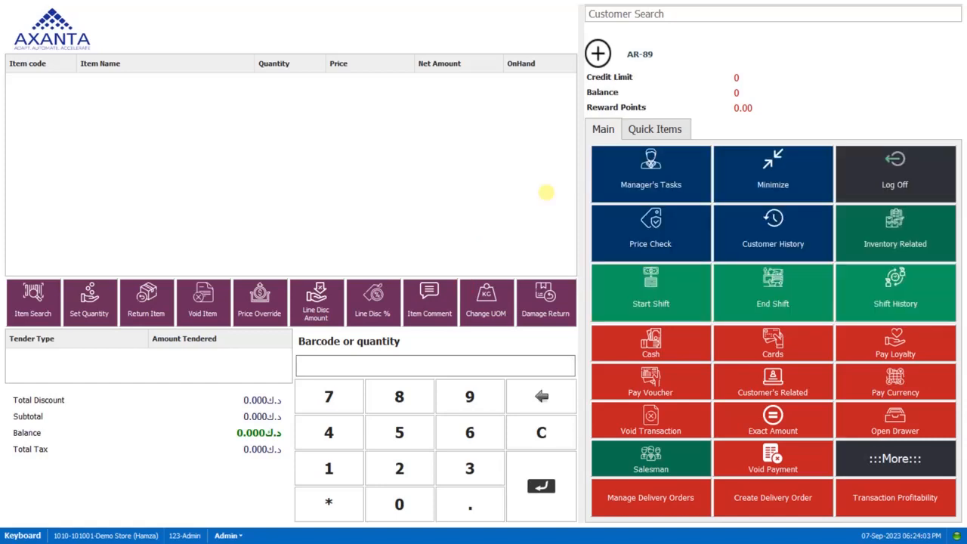
Add the item ARTIST TANKS 123 to the new sale and set its quantity to 2.
left_click(40, 305)
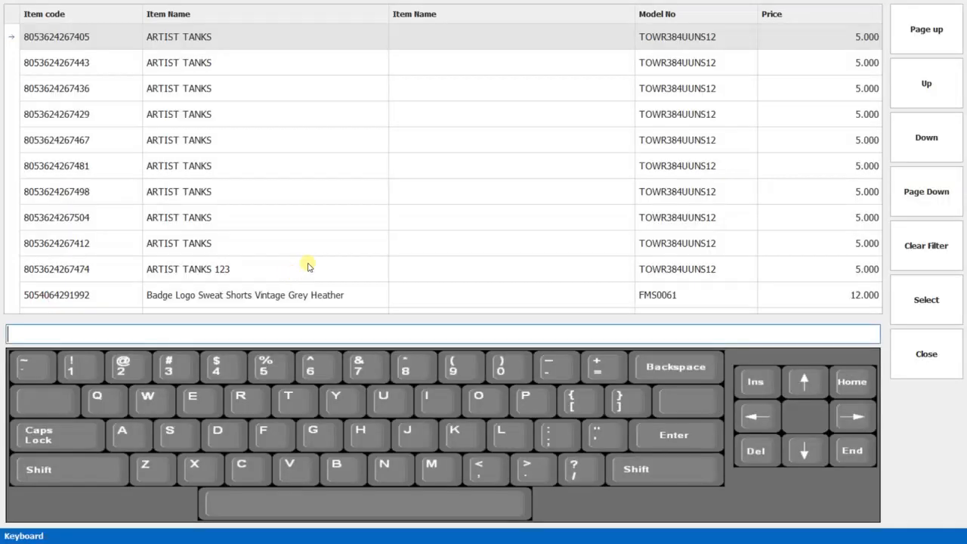
left_click(309, 266)
left_click(917, 309)
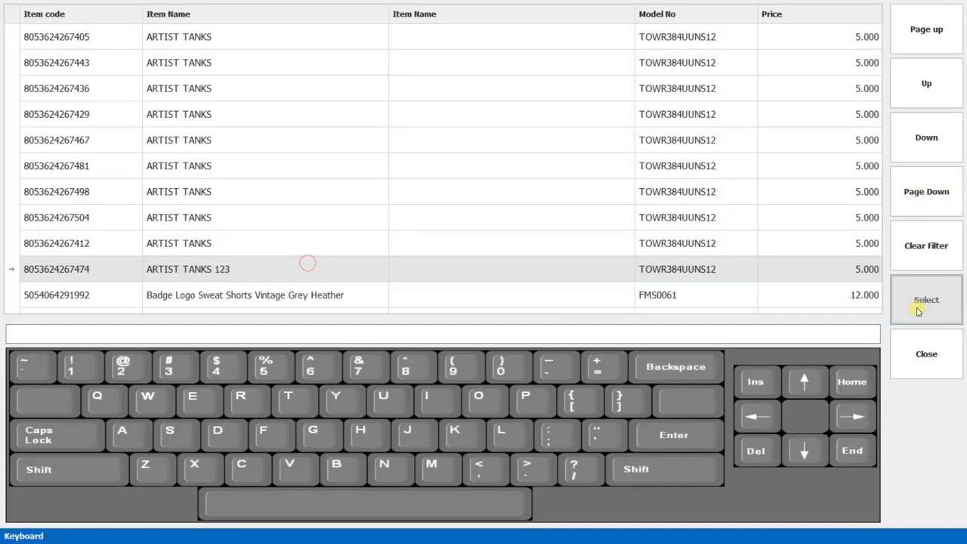
left_click(88, 303)
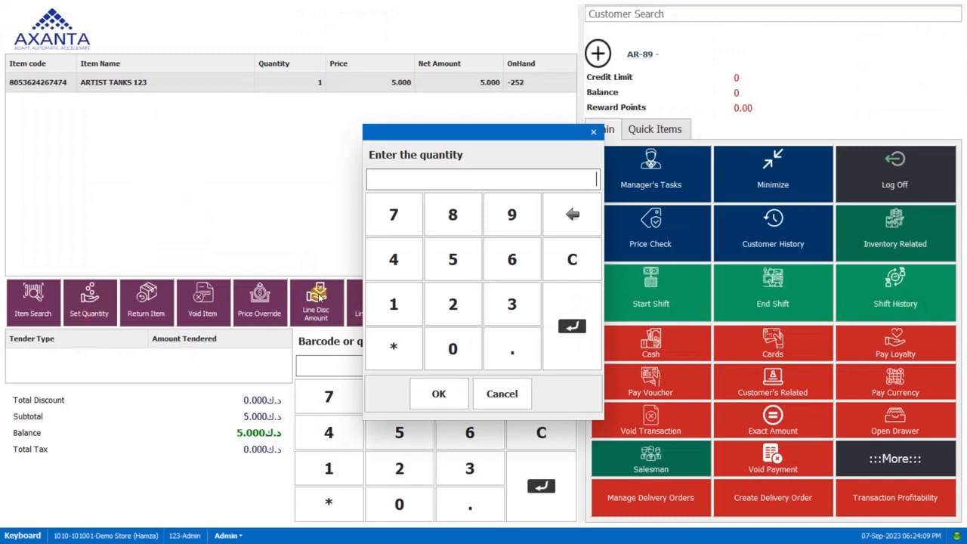
left_click(453, 305)
left_click(439, 391)
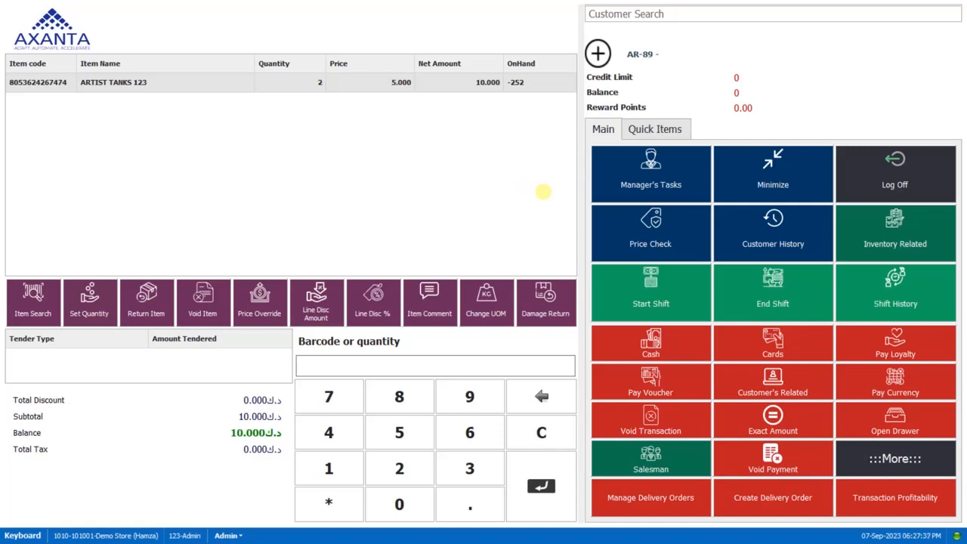
Validate coupon CC000038 as a voucher payment for the tanks sale and redeem its full value of 60.
left_click(648, 394)
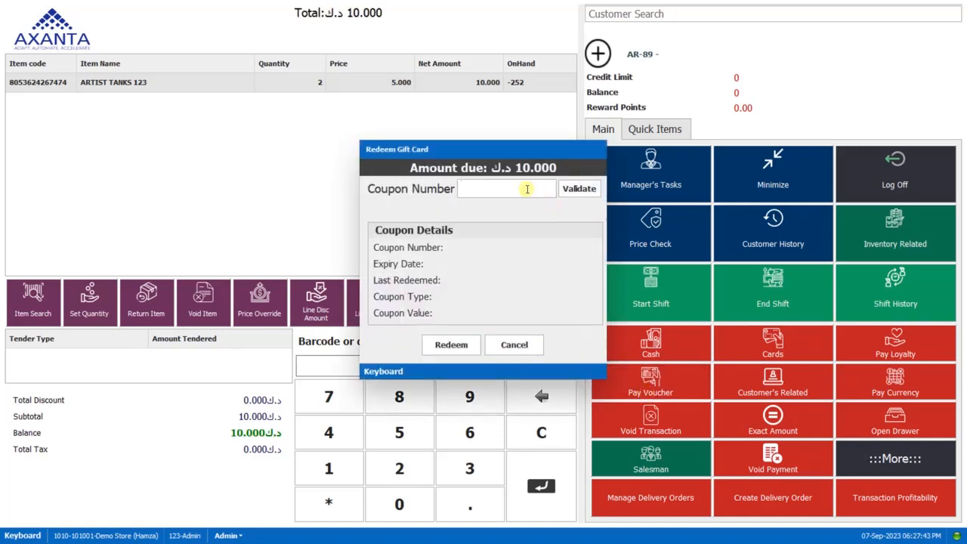
type("CC000038")
left_click(580, 190)
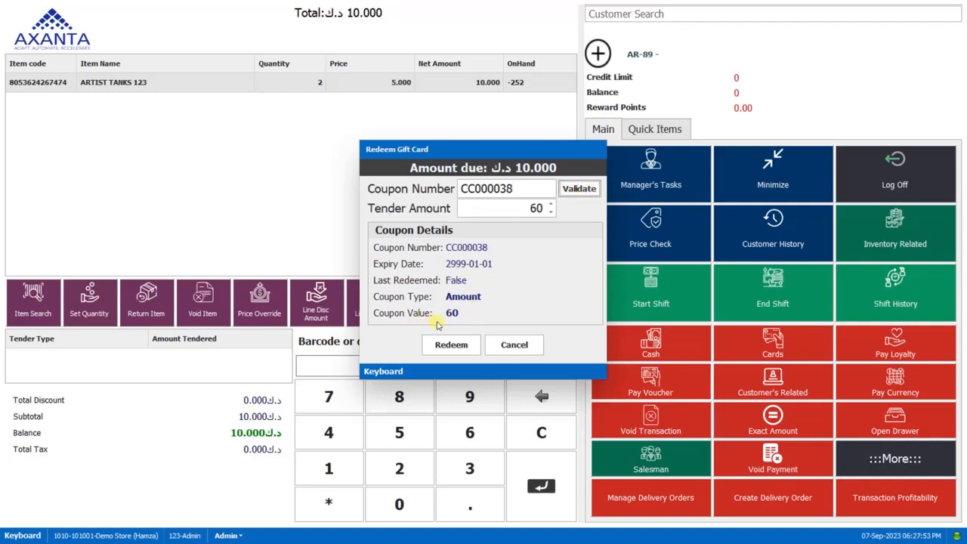
left_click(452, 345)
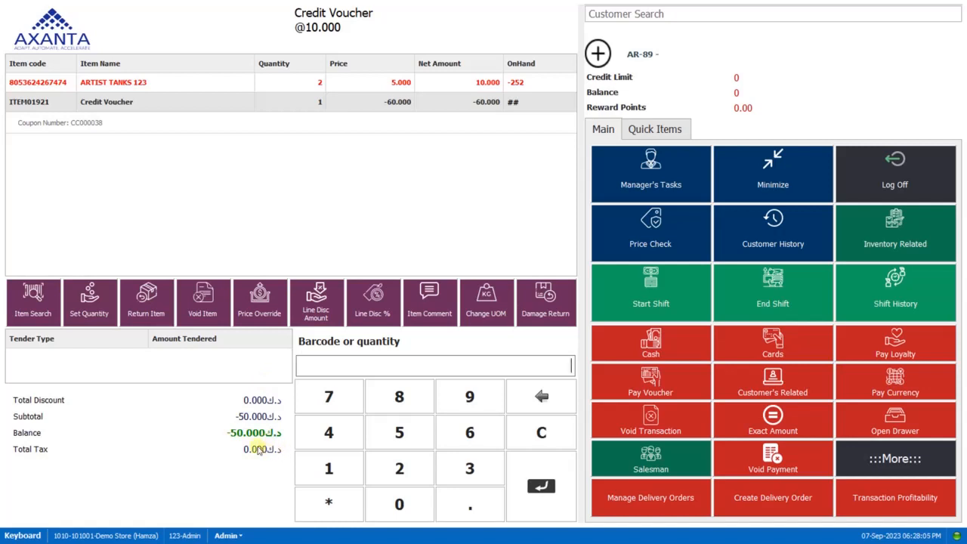
Pay out the remaining 50.000 voucher balance in cash and cancel saving the receipt as a PDF.
left_click(666, 354)
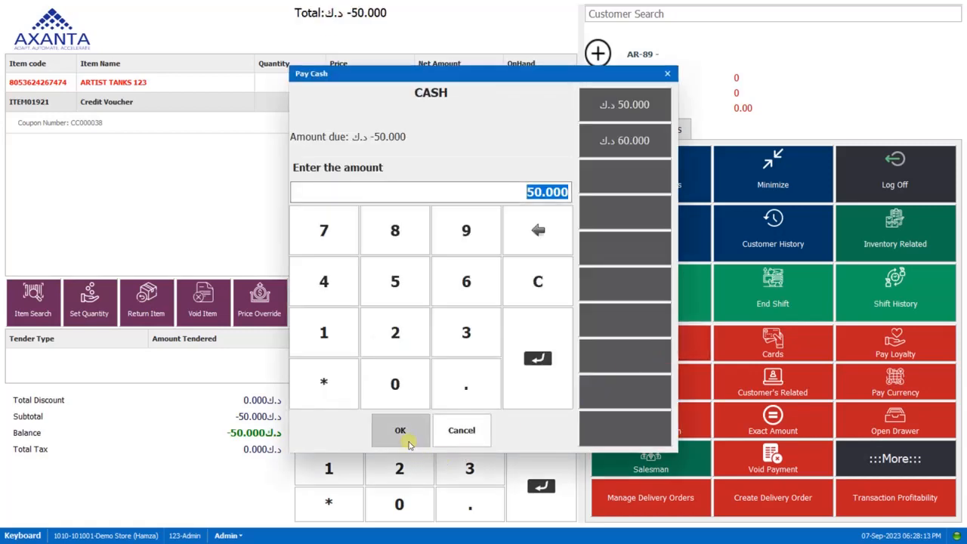
left_click(407, 441)
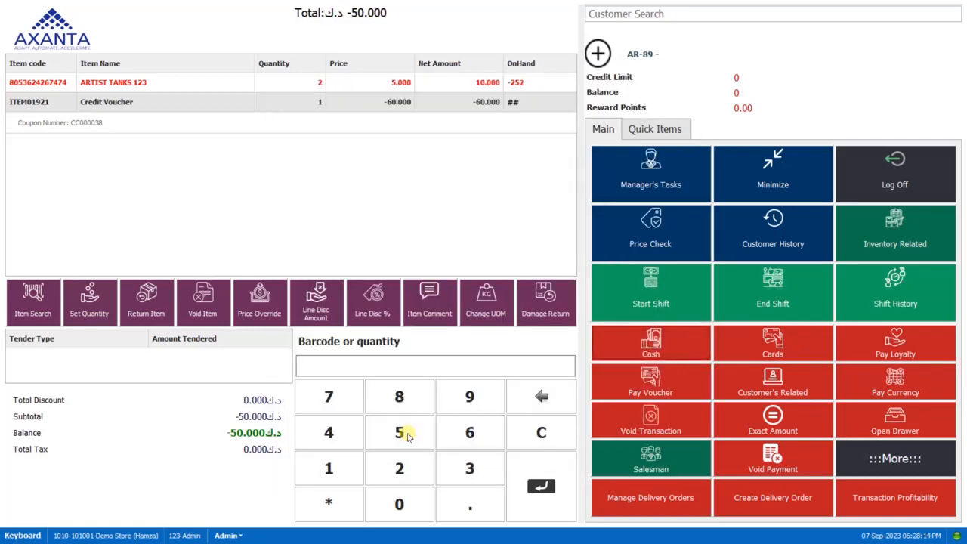
left_click(430, 281)
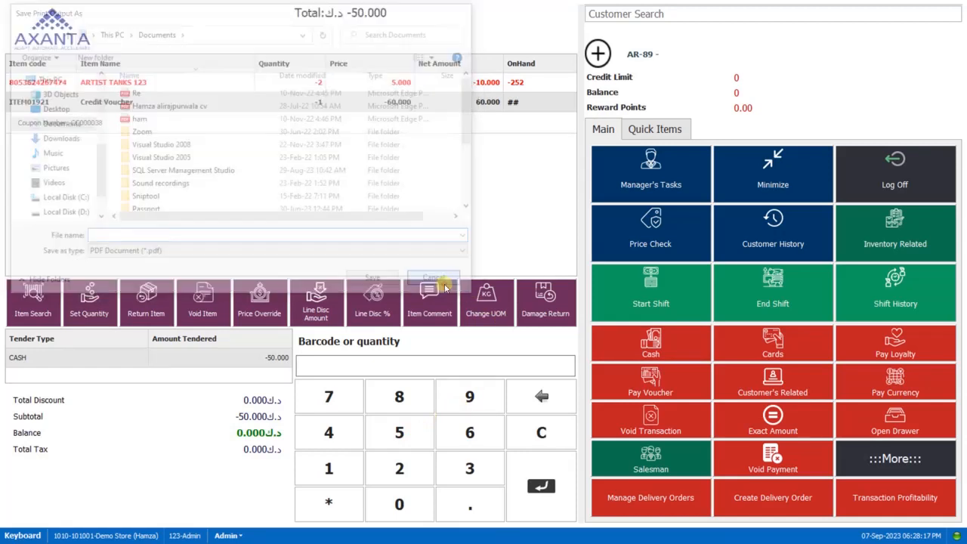